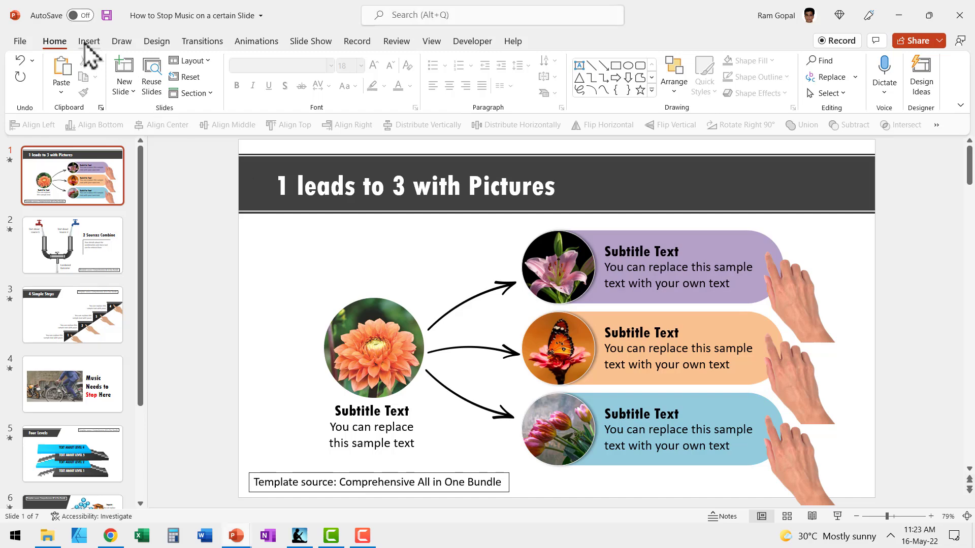
# Step: Insert the mixkit-dance-with-me-3 audio file from the Music folder onto slide 1
pyautogui.click(88, 42)
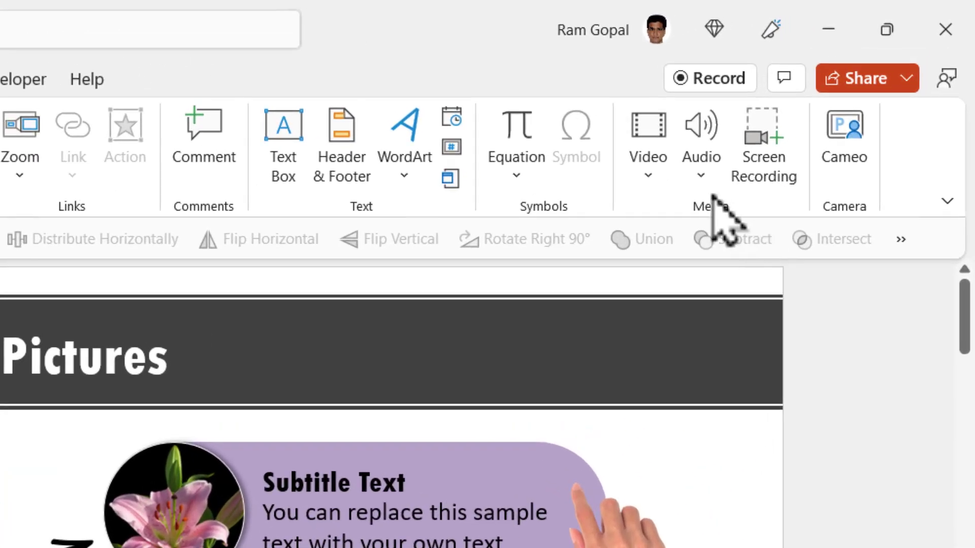
pyautogui.click(829, 91)
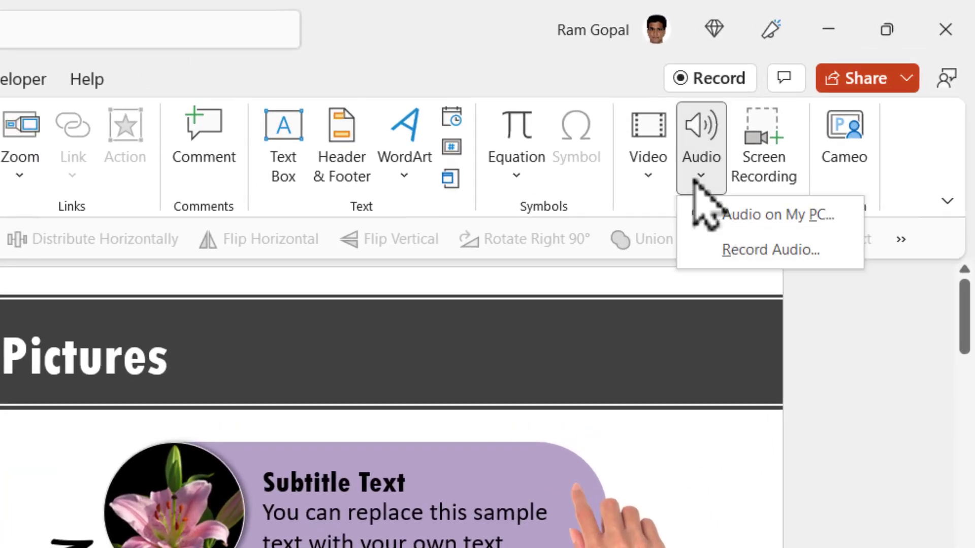
pyautogui.click(765, 223)
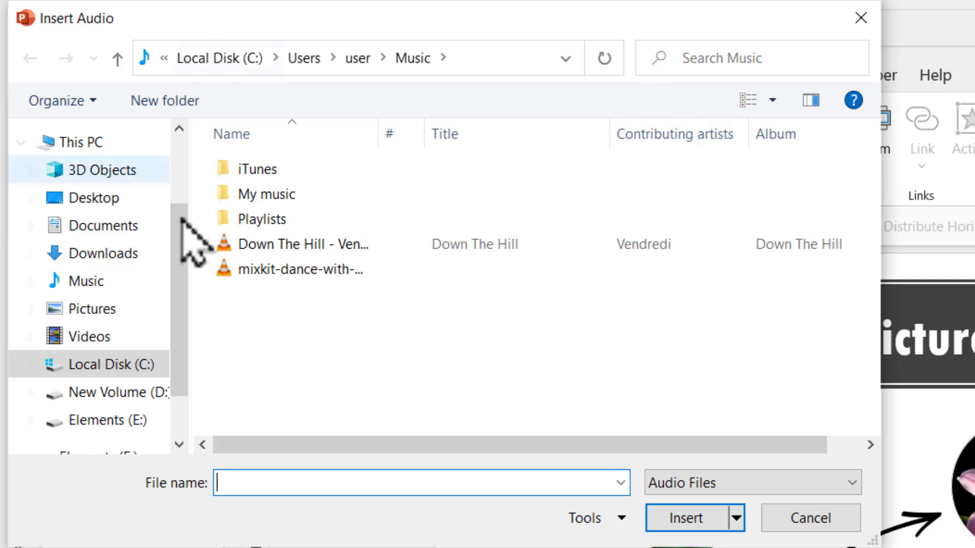
pyautogui.click(318, 274)
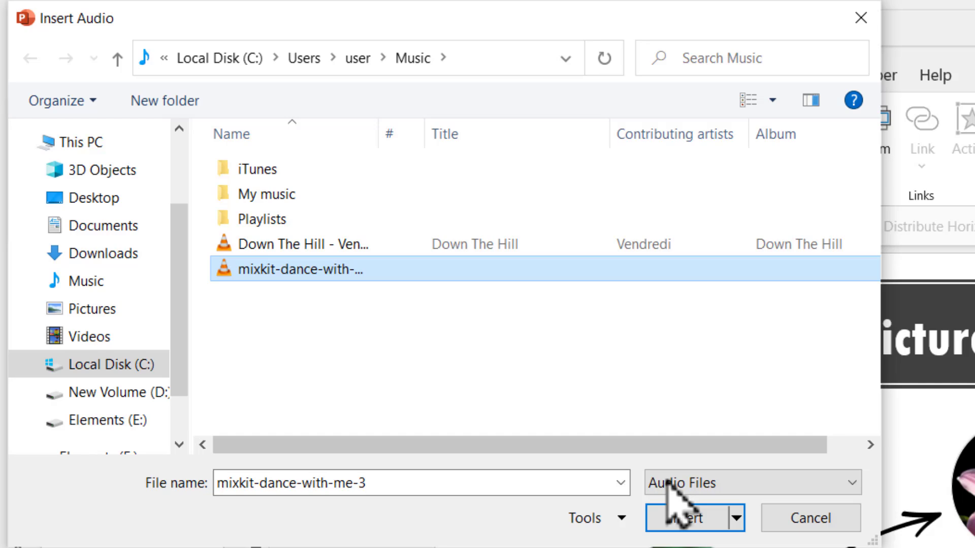
pyautogui.click(693, 518)
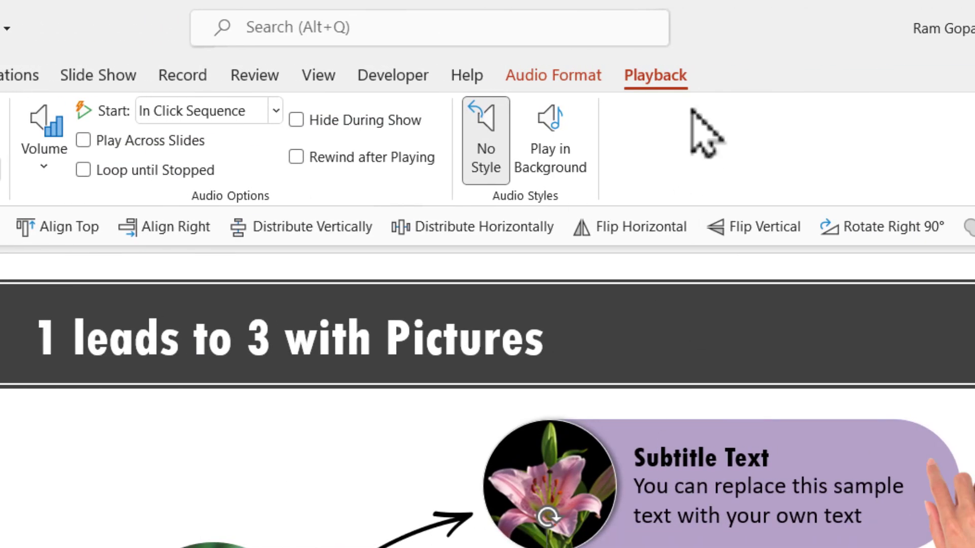
# Step: Set the music to start Automatically and enable Play in Background
pyautogui.click(274, 111)
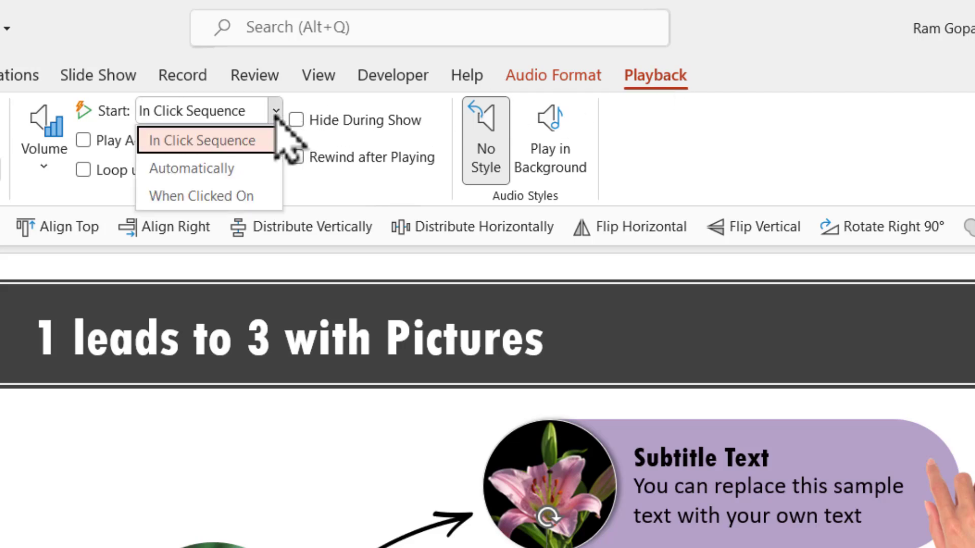
pyautogui.click(206, 170)
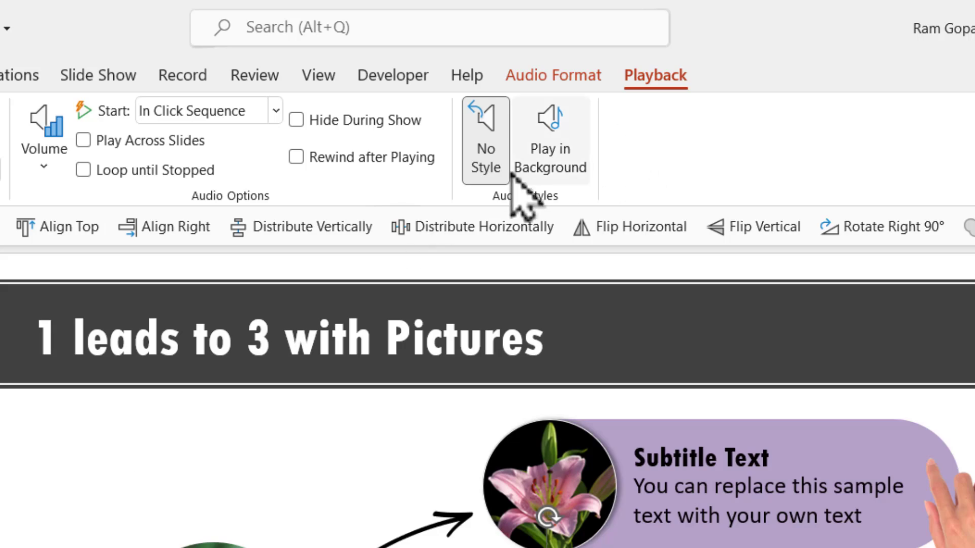
pyautogui.click(558, 168)
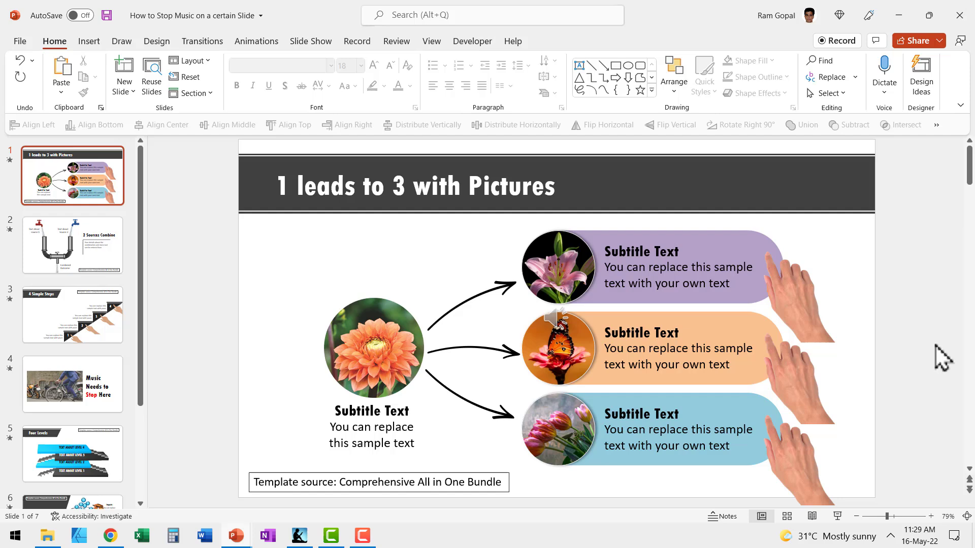
# Step: Move the music icon from slide 1 to slide 2 and check its playback settings
pyautogui.click(555, 322)
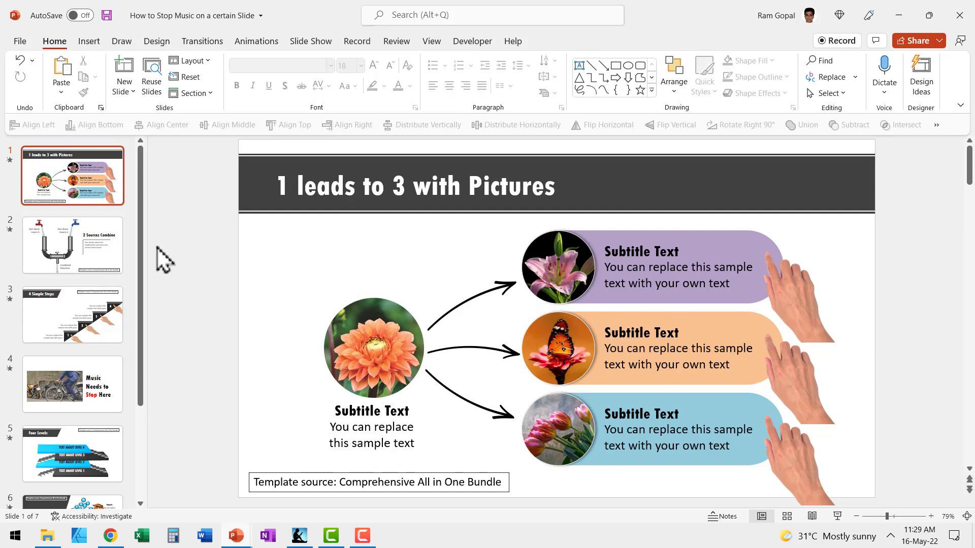
pyautogui.click(71, 245)
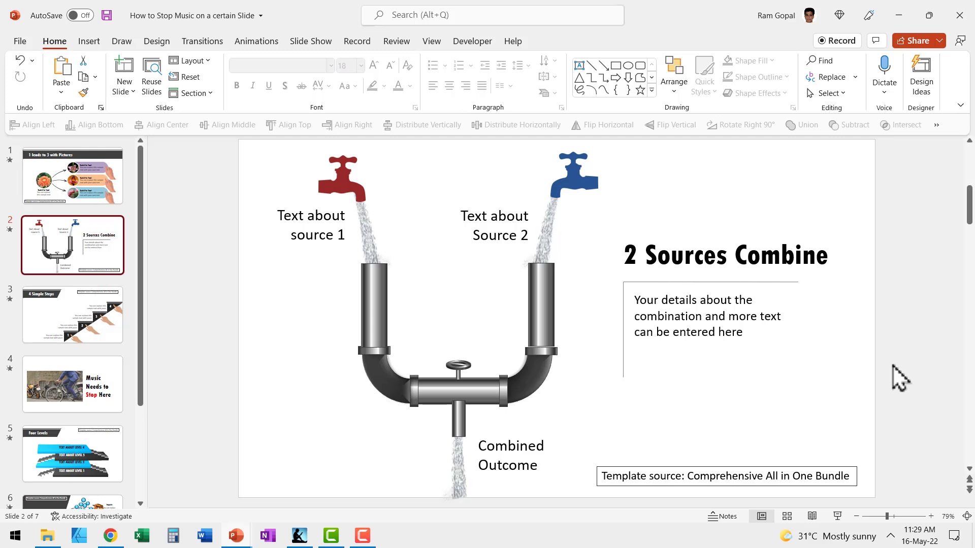
pyautogui.hotkey('ctrl', 'v')
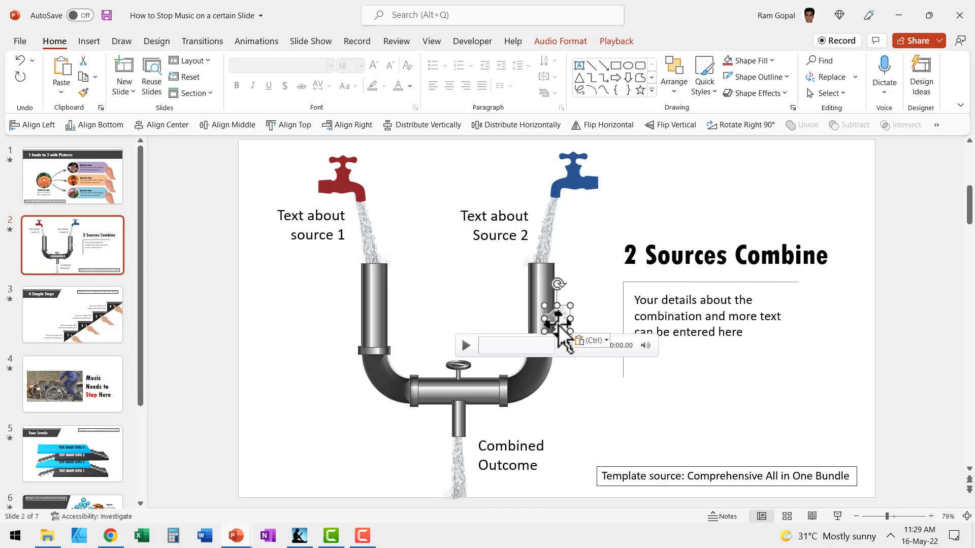
pyautogui.click(617, 43)
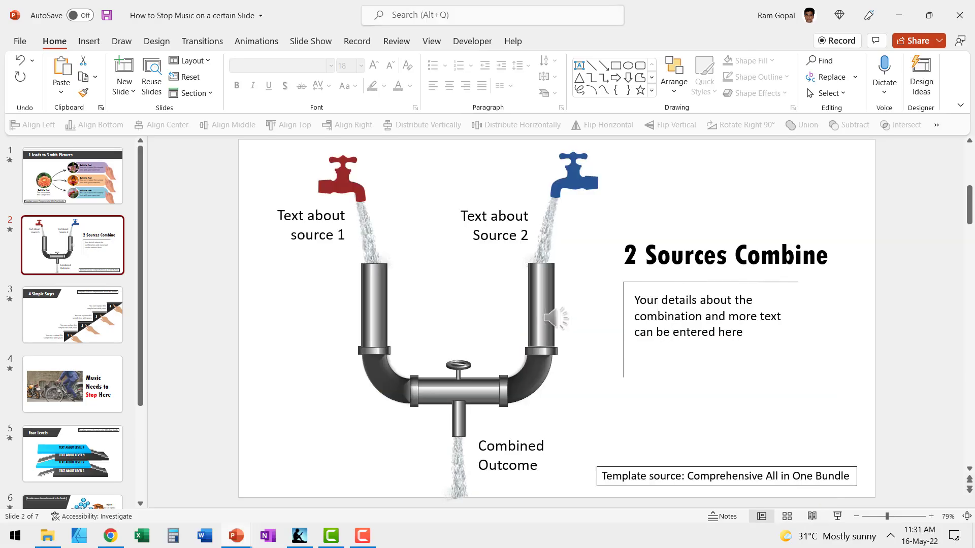
pyautogui.moveTo(561, 319)
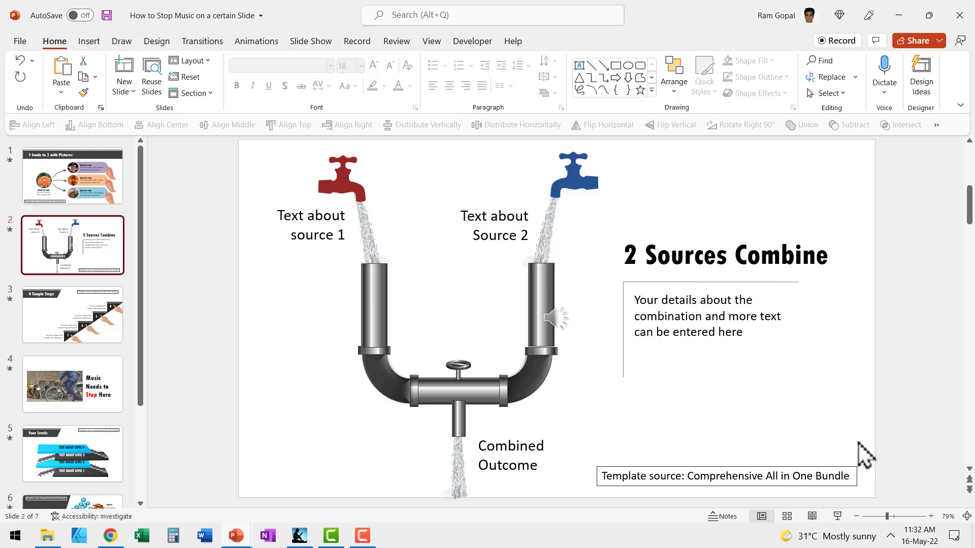
# Step: Display slide 4, the cycling video slide titled 'Music Needs to Stop Here'
pyautogui.scroll(-2, 40, 431)
pyautogui.scroll(-1, 51, 447)
pyautogui.scroll(3, 76, 467)
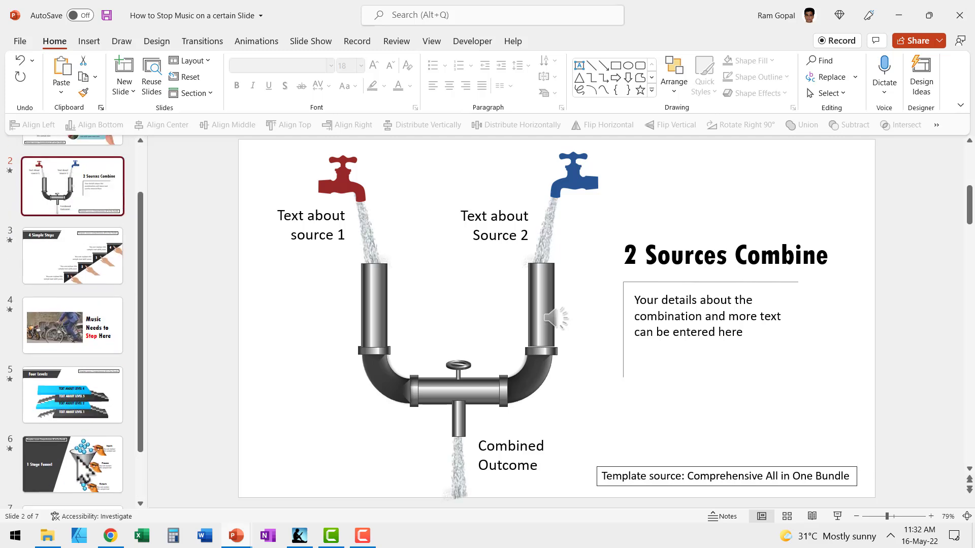
pyautogui.click(66, 372)
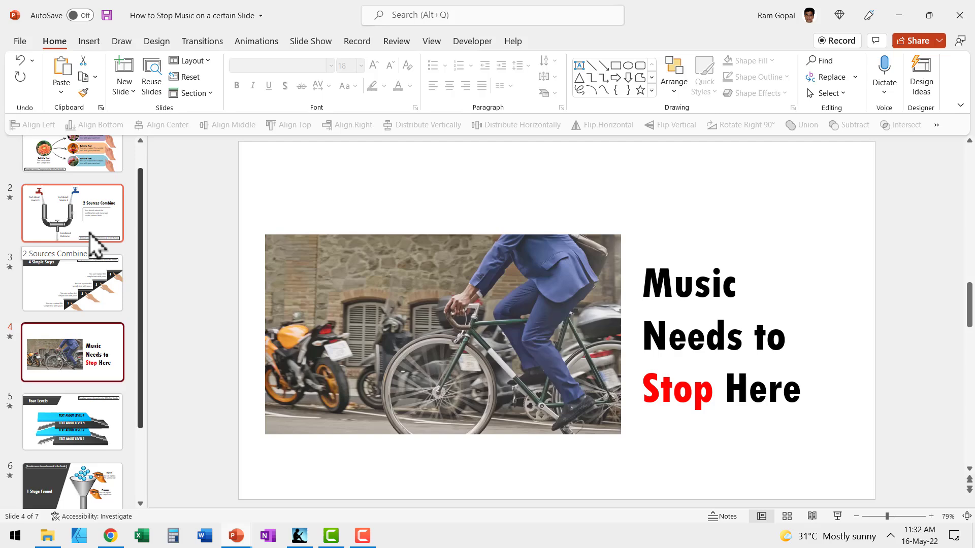
pyautogui.moveTo(414, 283)
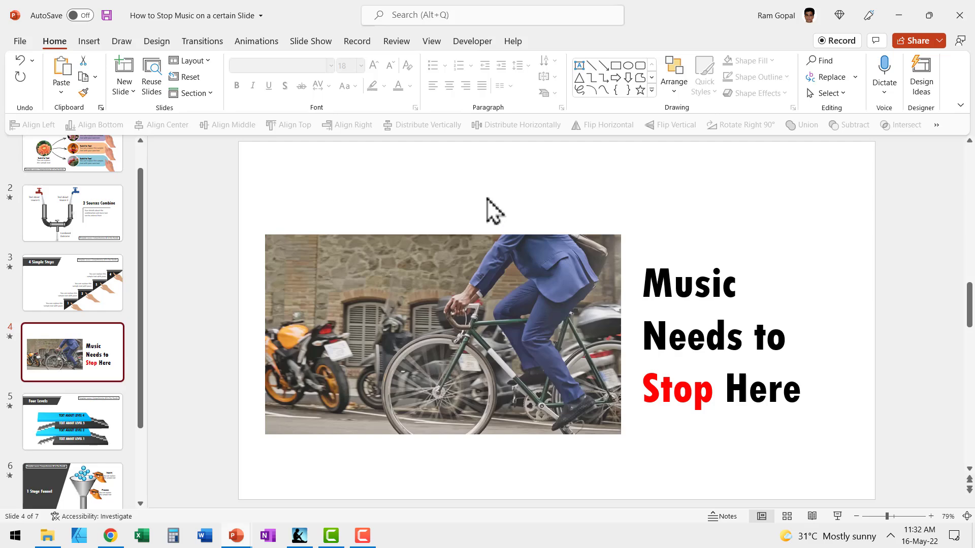
pyautogui.moveTo(586, 333)
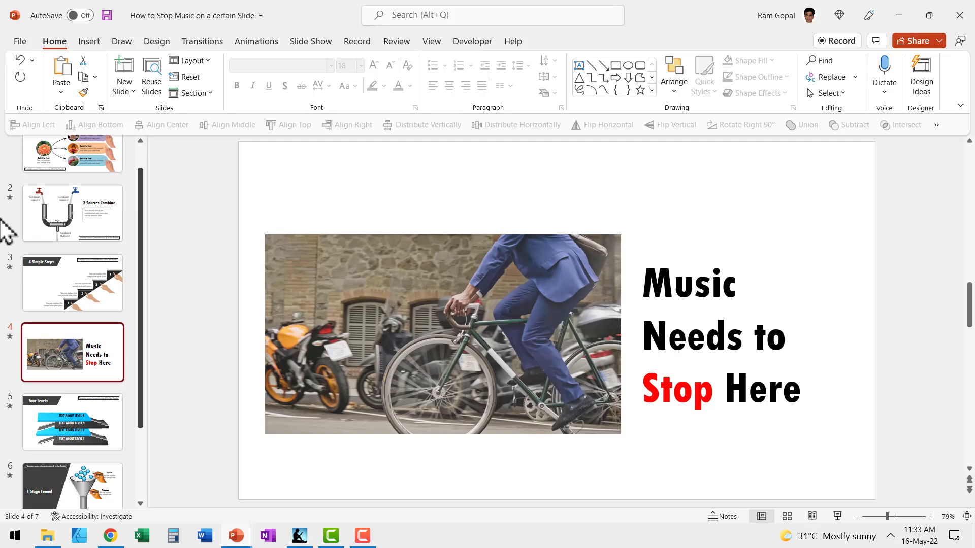
# Step: Paste the music clip from slide 2 back onto slide 1 and set it to Play in Background
pyautogui.click(113, 218)
pyautogui.click(557, 318)
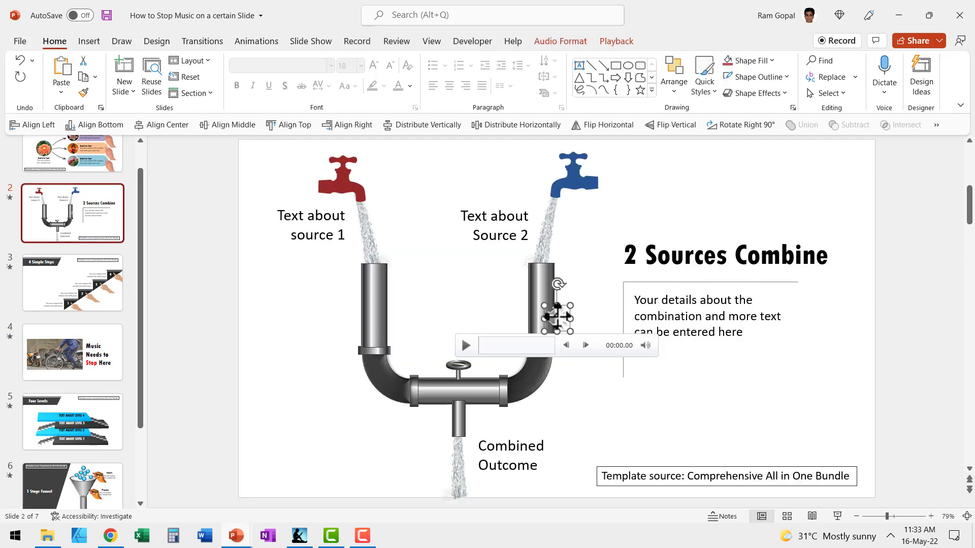
pyautogui.click(485, 319)
pyautogui.scroll(1, 485, 320)
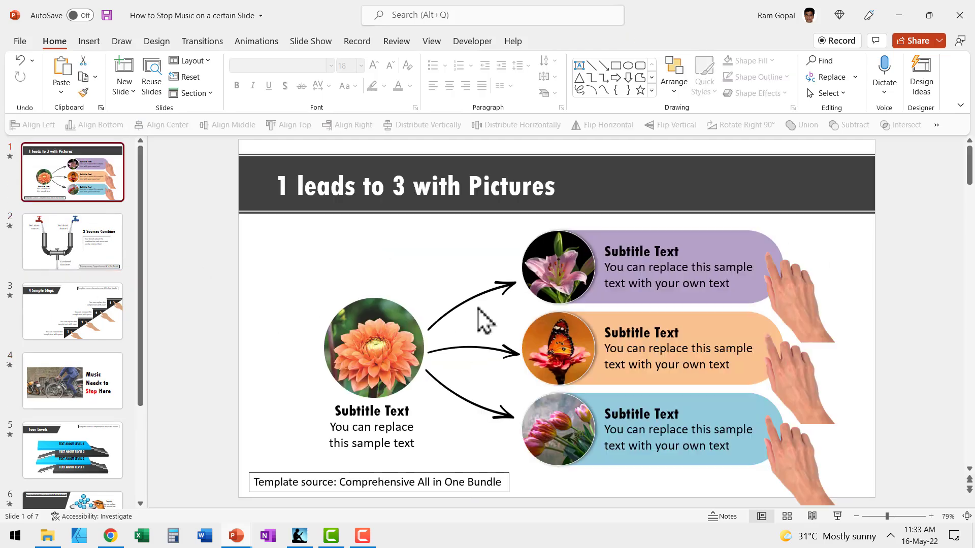
pyautogui.hotkey('ctrl', 'v')
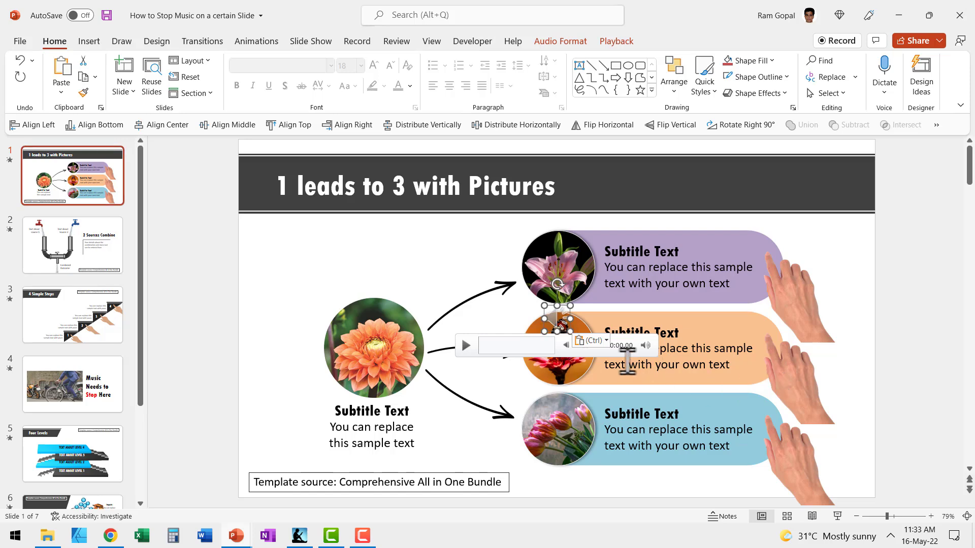
pyautogui.click(617, 41)
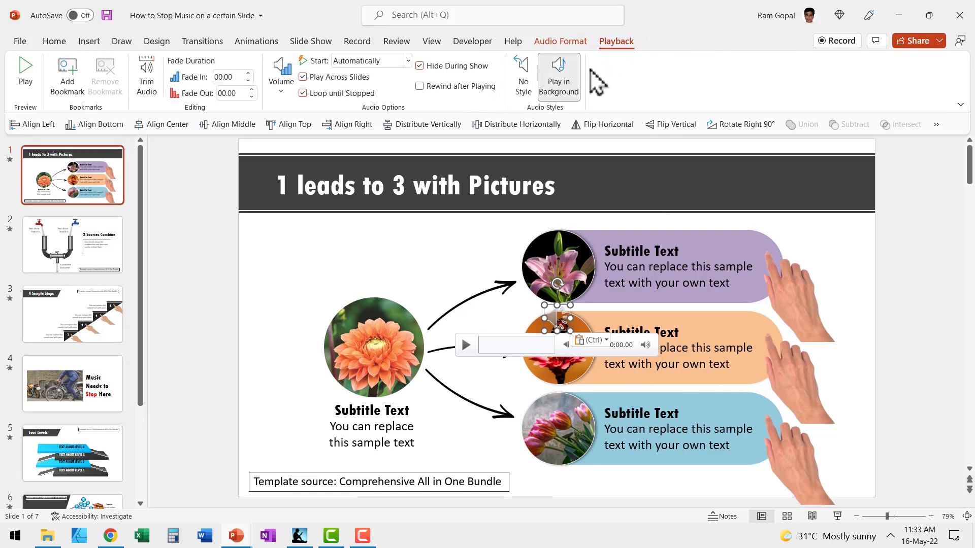
pyautogui.click(559, 84)
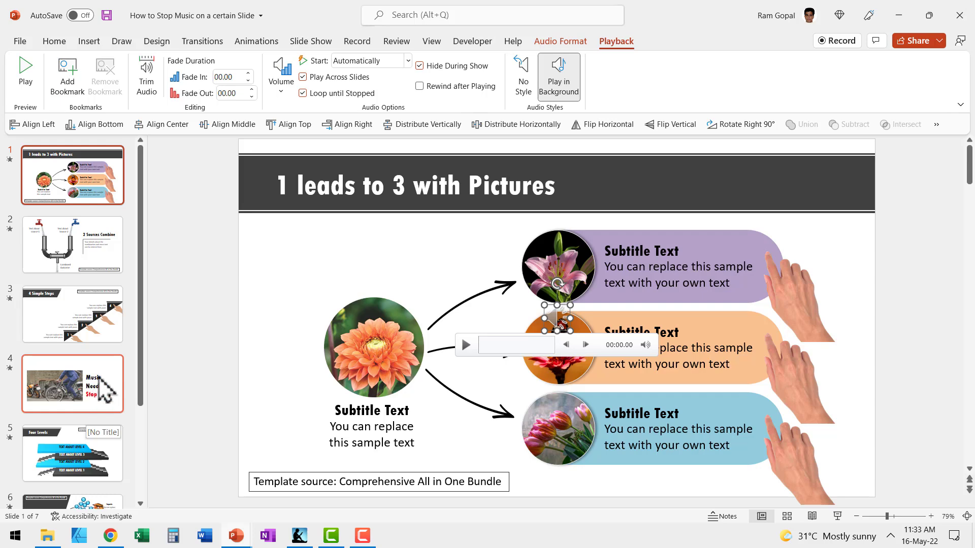
# Step: Using the Animation Pane's Effect Options, make the slide 1 music stop after 3 slides
pyautogui.click(253, 41)
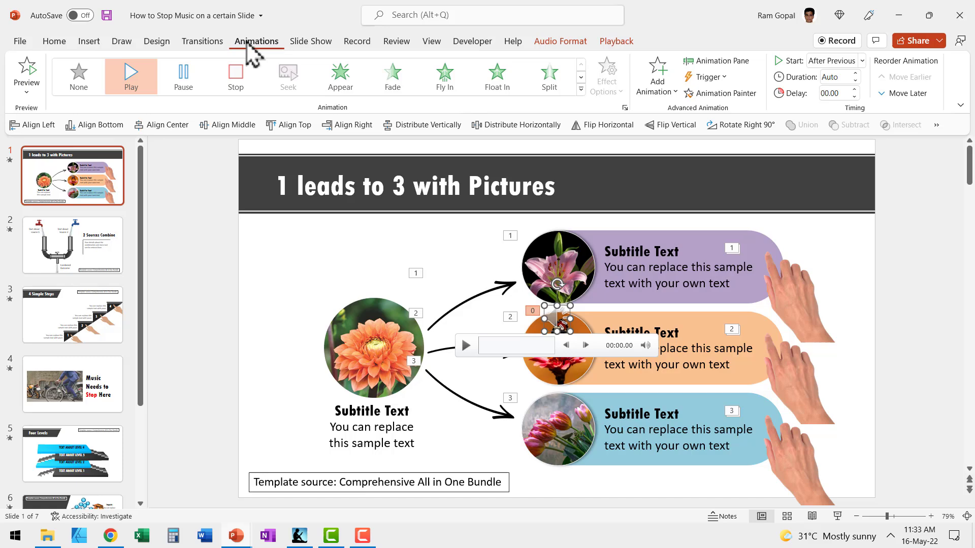
pyautogui.click(716, 61)
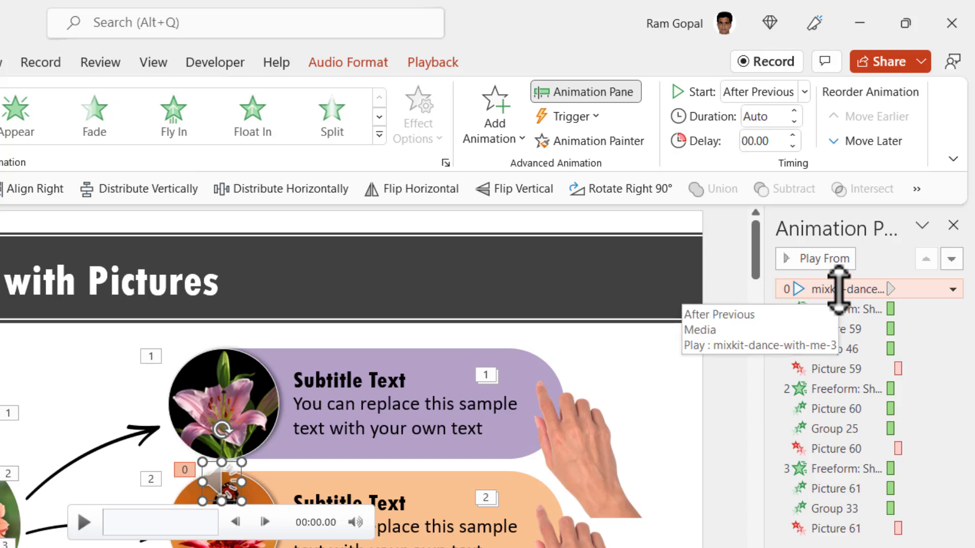
pyautogui.click(838, 289)
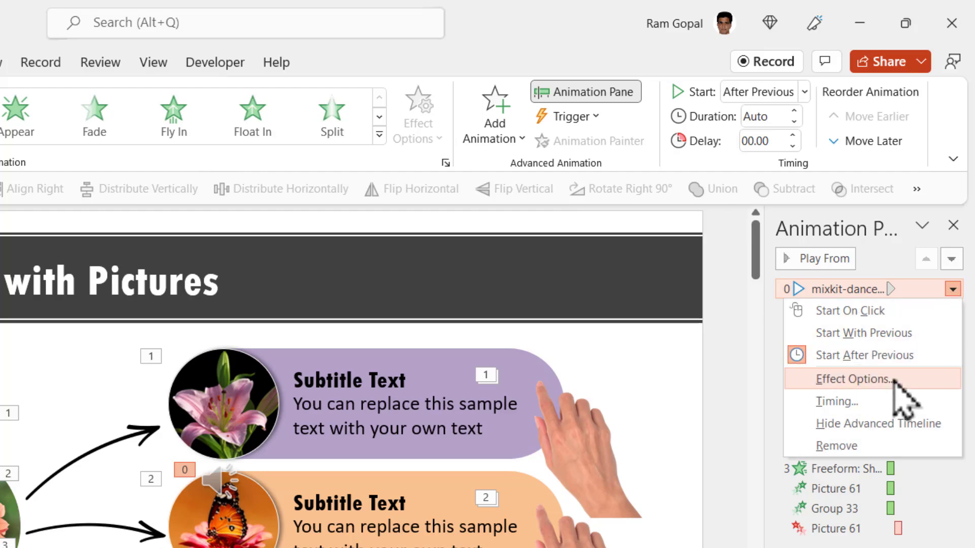
pyautogui.click(893, 380)
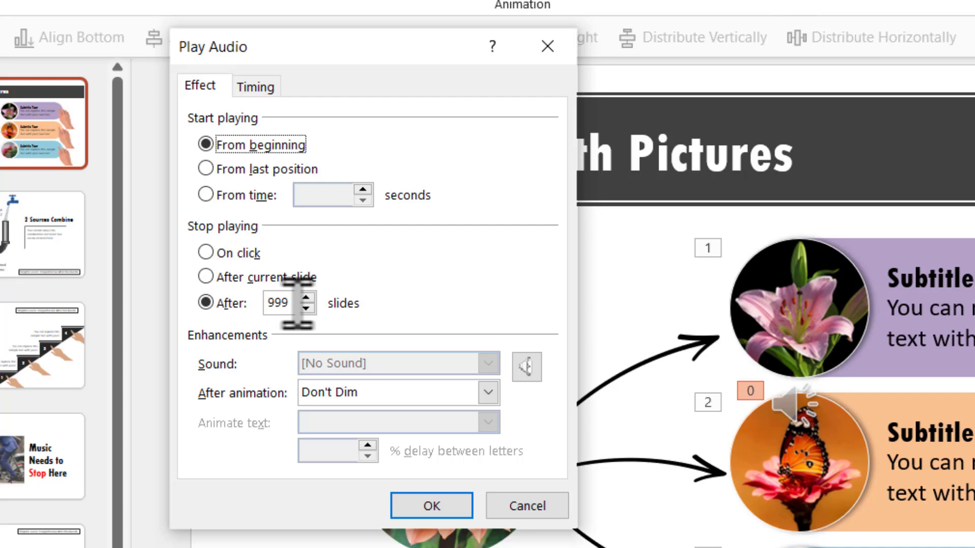
pyautogui.moveTo(287, 302); pyautogui.dragTo(260, 303)
pyautogui.write('3')
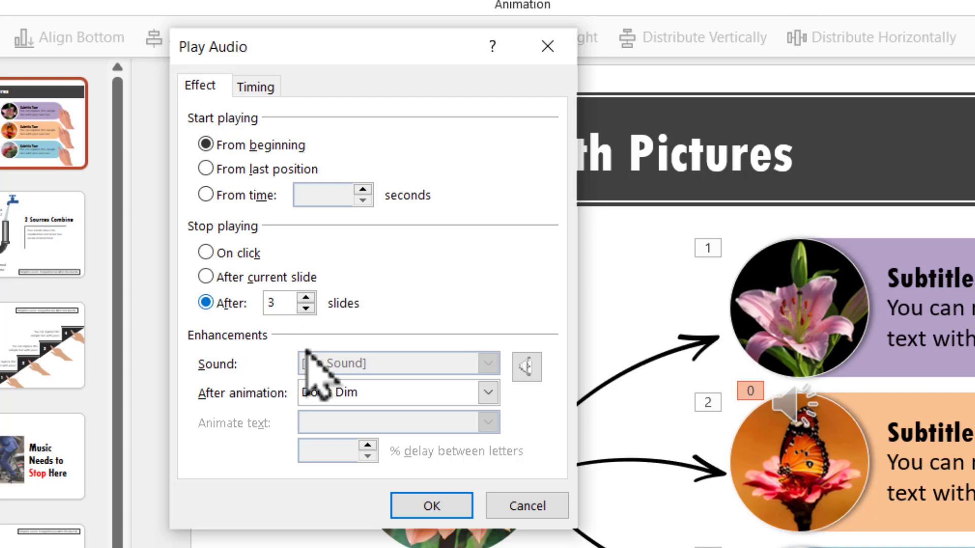
pyautogui.click(428, 507)
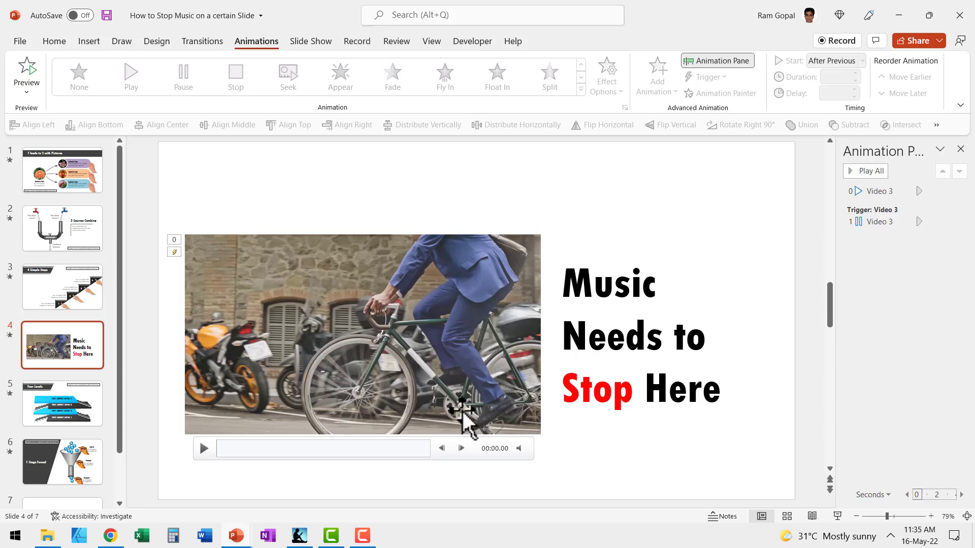
# Step: Paste the music clip from slide 1 onto slide 2 and set it to Play in Background
pyautogui.click(60, 189)
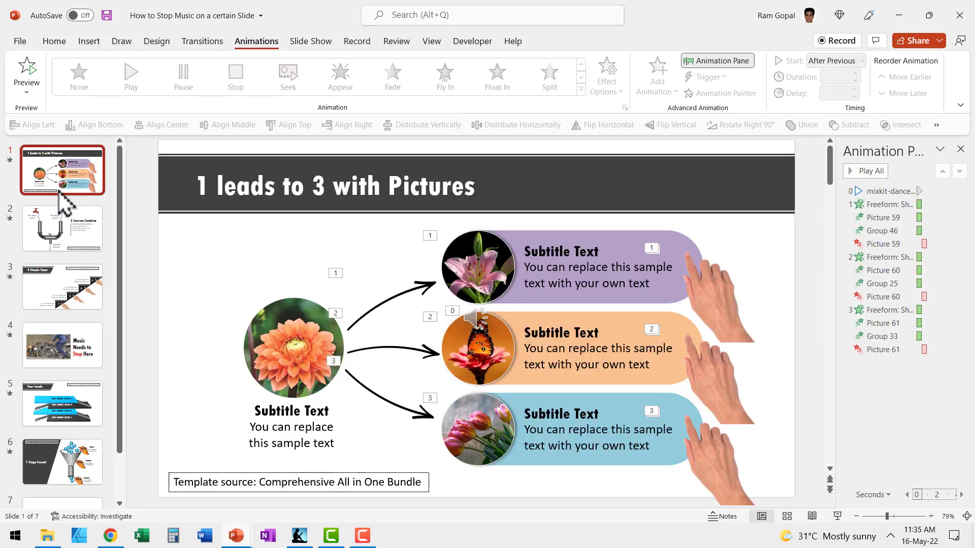
pyautogui.click(473, 318)
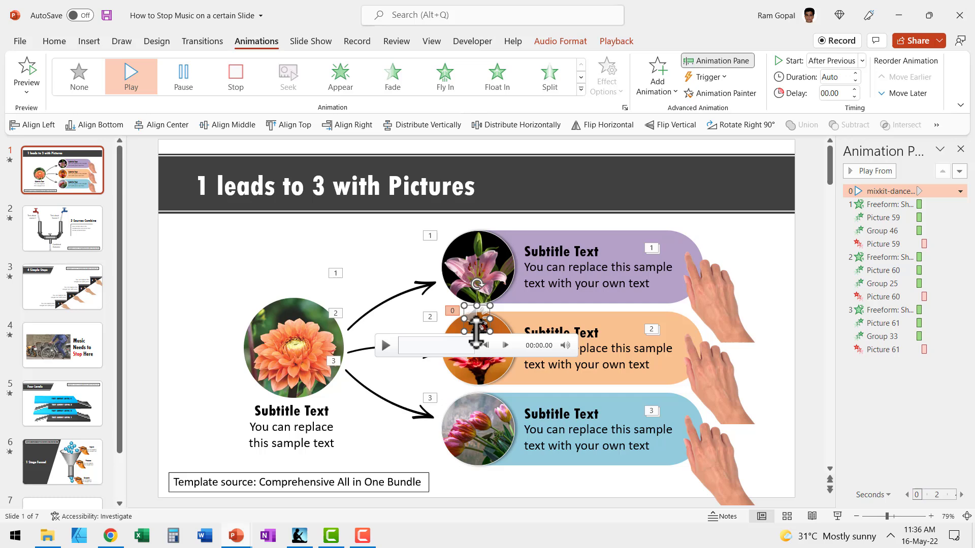
pyautogui.click(94, 243)
pyautogui.hotkey('ctrl', 'v')
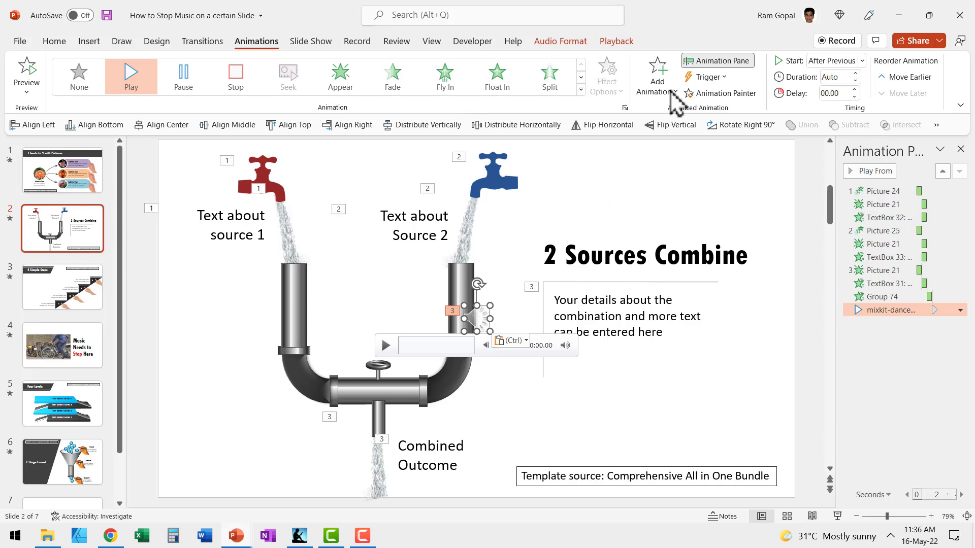
pyautogui.click(617, 42)
pyautogui.click(559, 90)
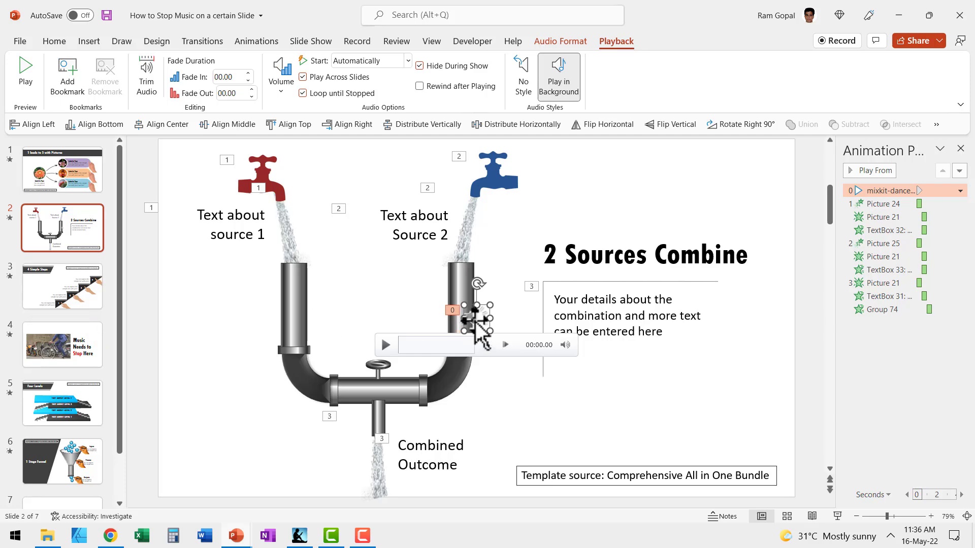
# Step: In the music's Effect Options, change Stop playing After from 999 to 3 slides
pyautogui.click(960, 190)
pyautogui.click(909, 256)
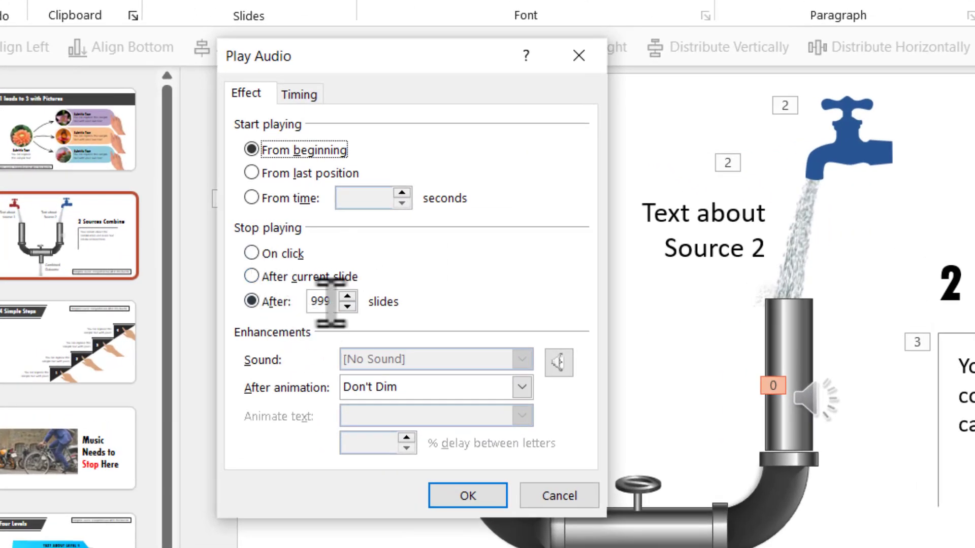
pyautogui.click(311, 304)
pyautogui.doubleClick(311, 307)
pyautogui.write('3')
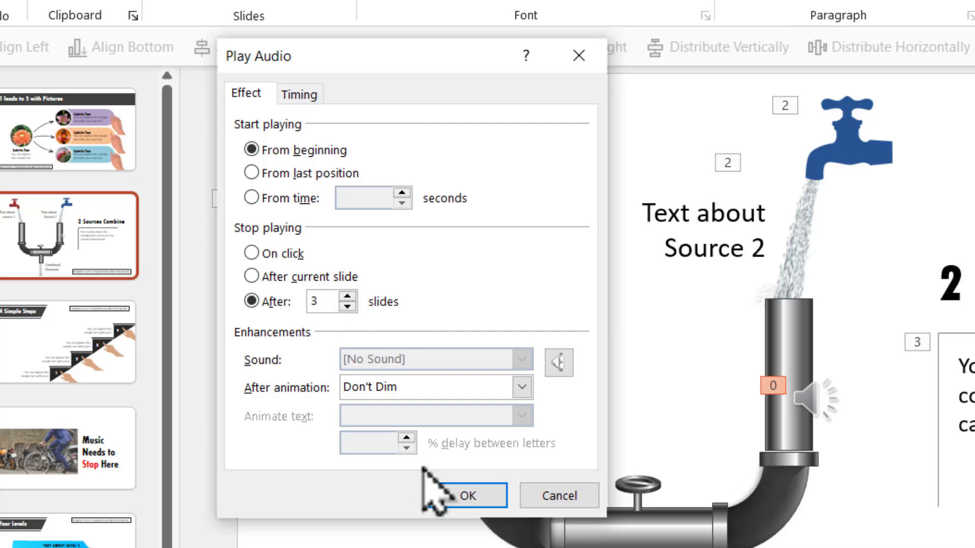
pyautogui.click(470, 497)
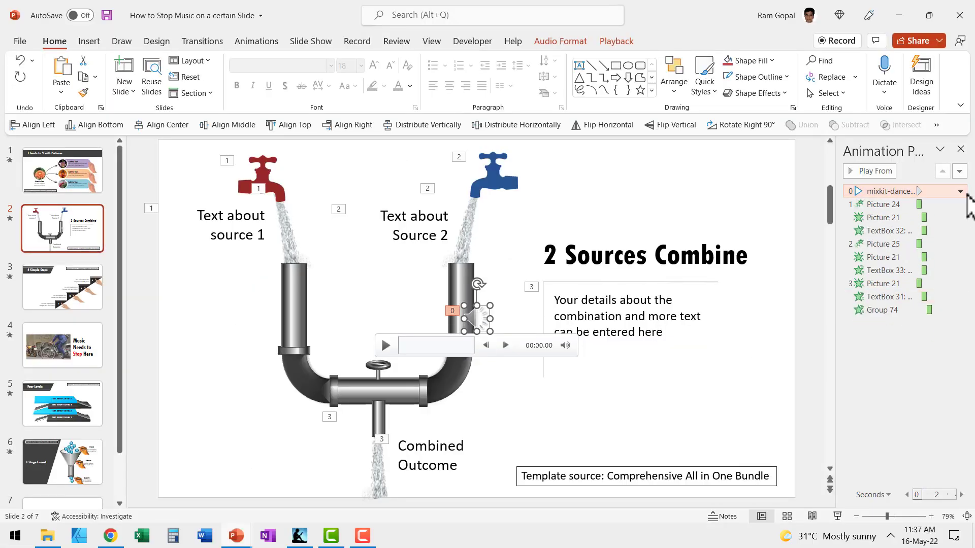
# Step: In the slide 2 music's Effect Options, change Stop playing After from 3 to 2 slides
pyautogui.click(960, 191)
pyautogui.click(891, 255)
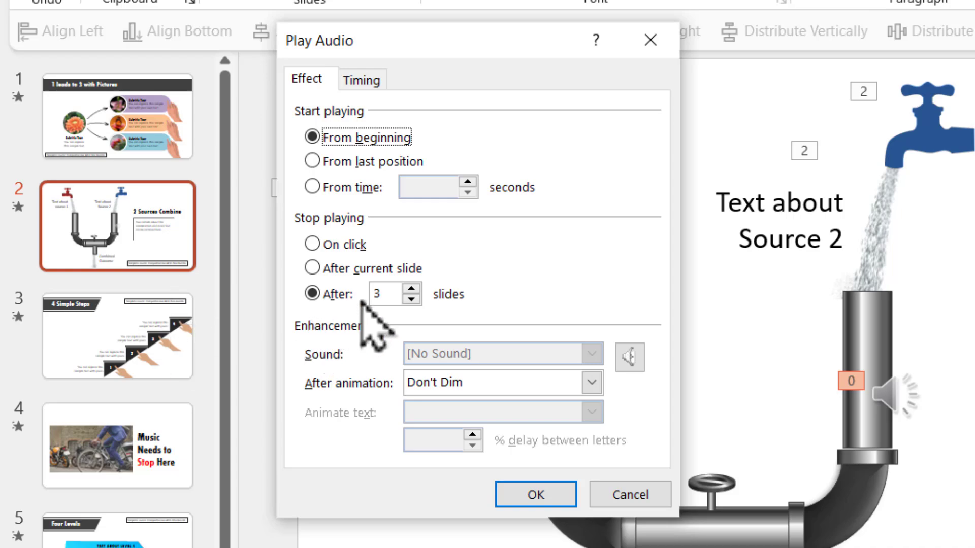
pyautogui.doubleClick(378, 293)
pyautogui.write('2')
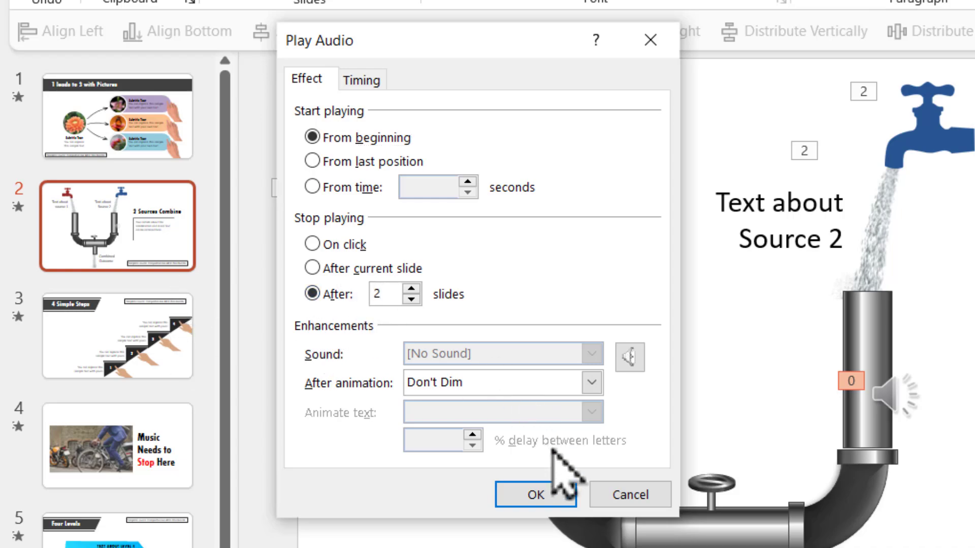
pyautogui.click(538, 498)
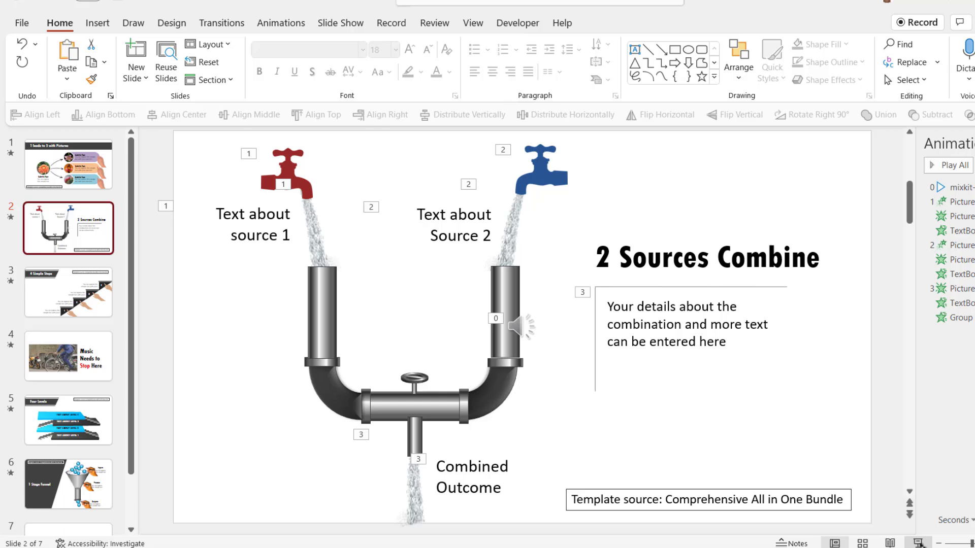